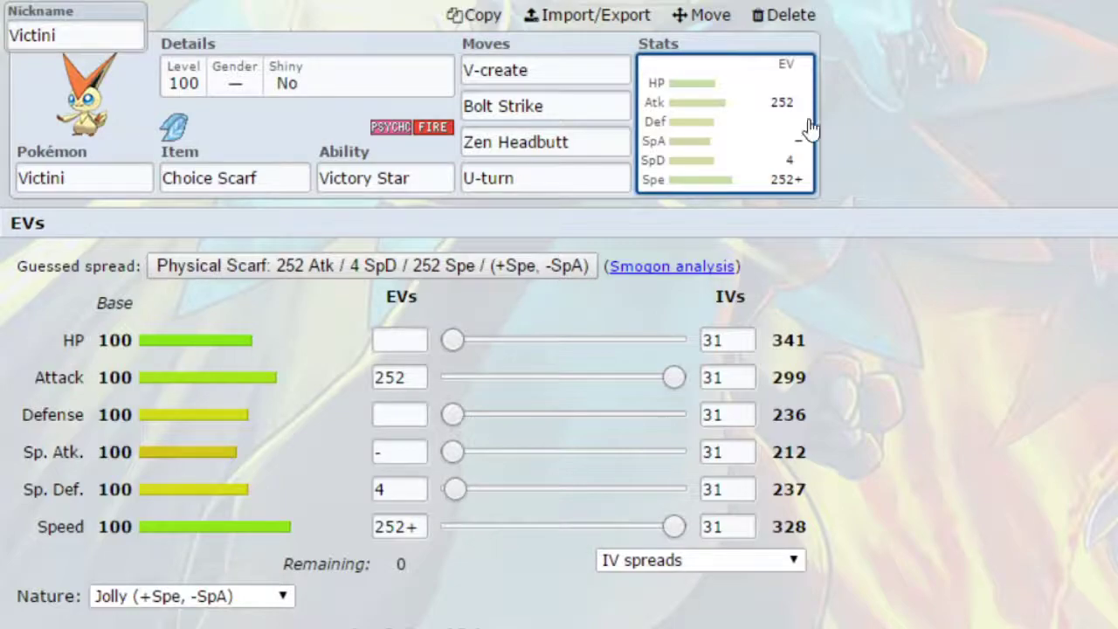
Review the Choice Scarf Victini's ability, the details of its four moves, and its EV spread.
left_click(564, 70)
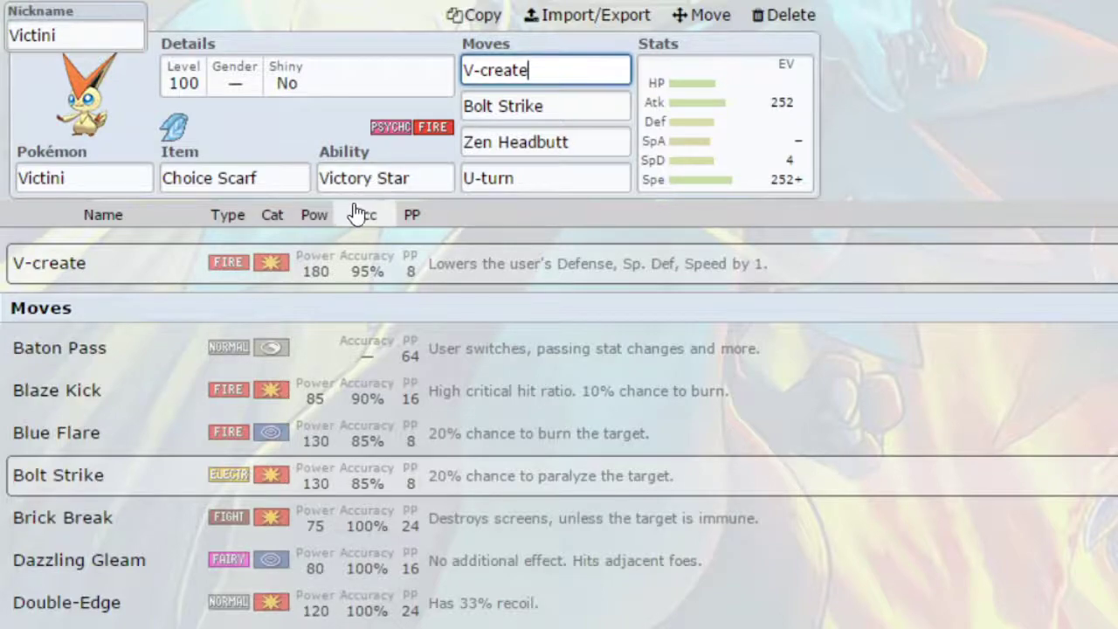
left_click(396, 181)
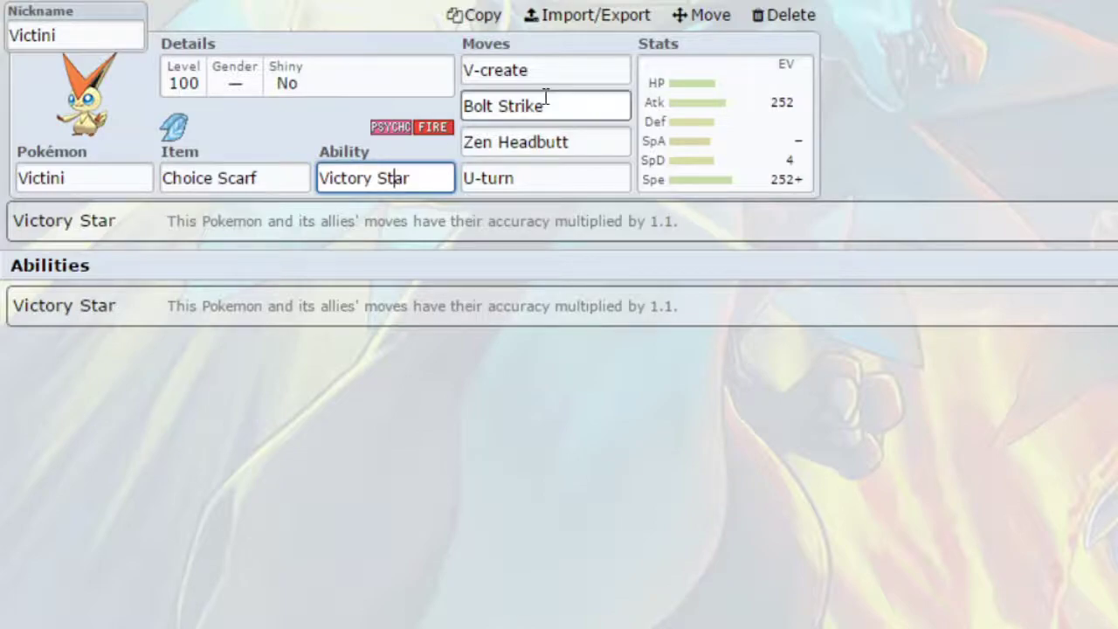
left_click(573, 103)
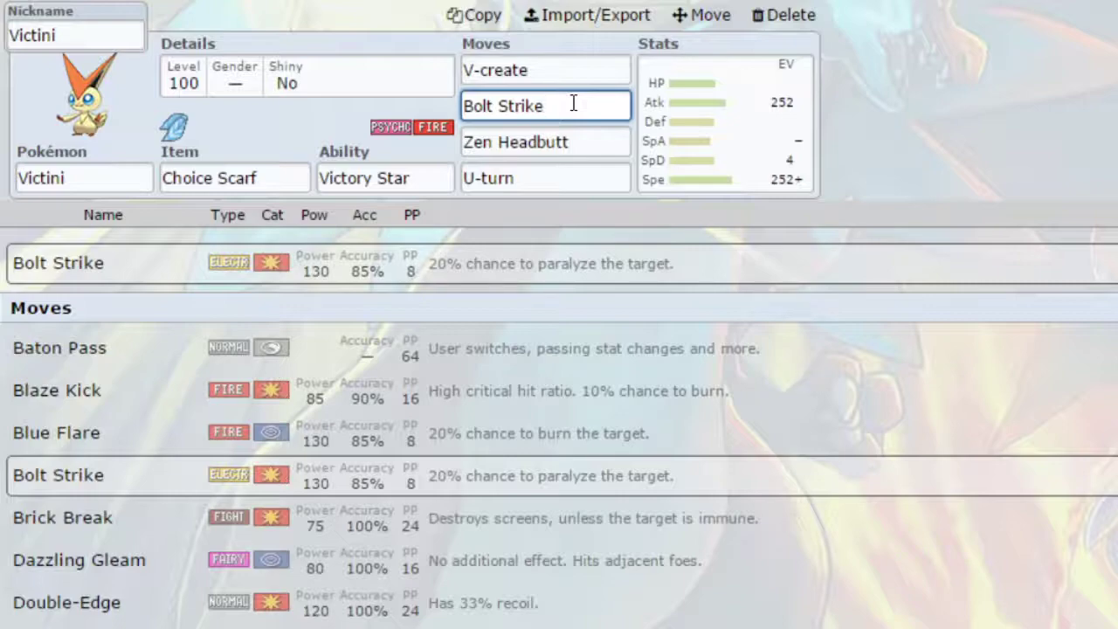
left_click(602, 144)
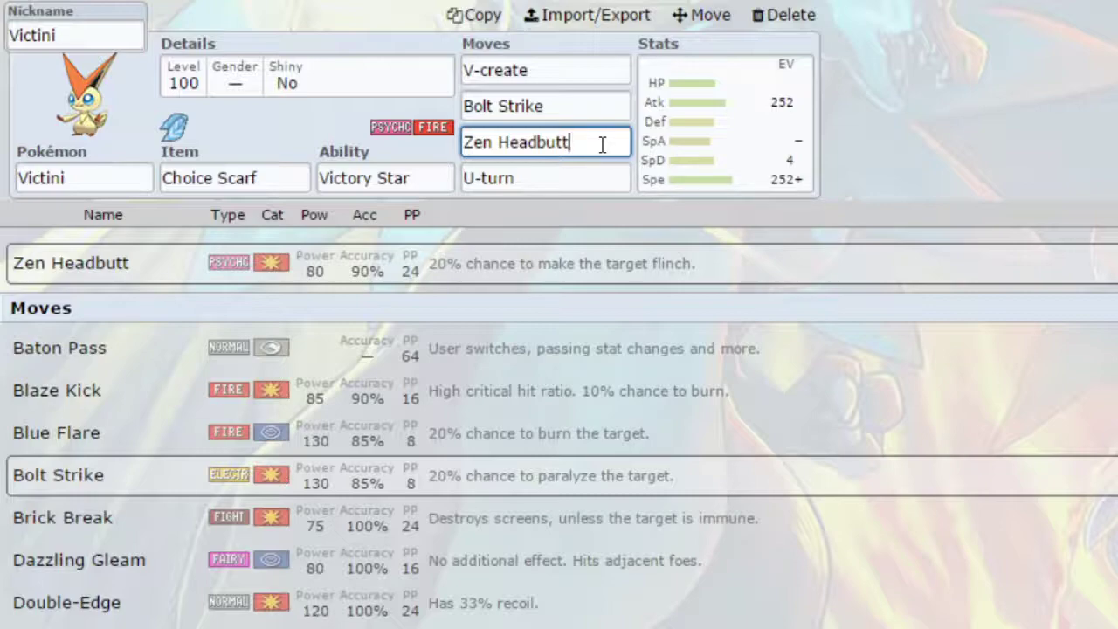
left_click(592, 177)
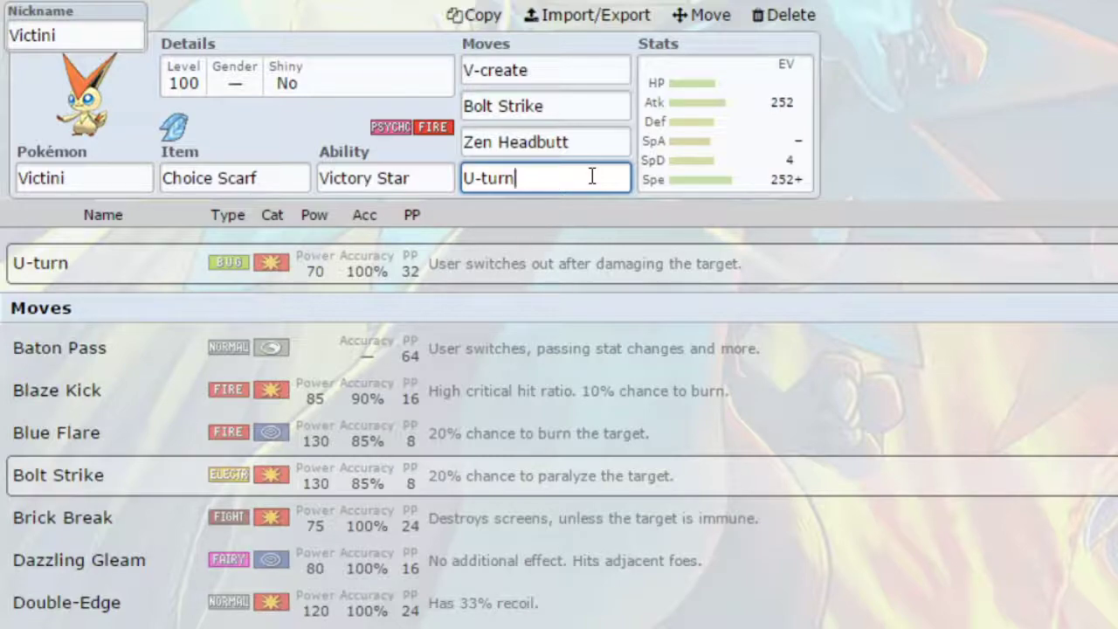
left_click(668, 160)
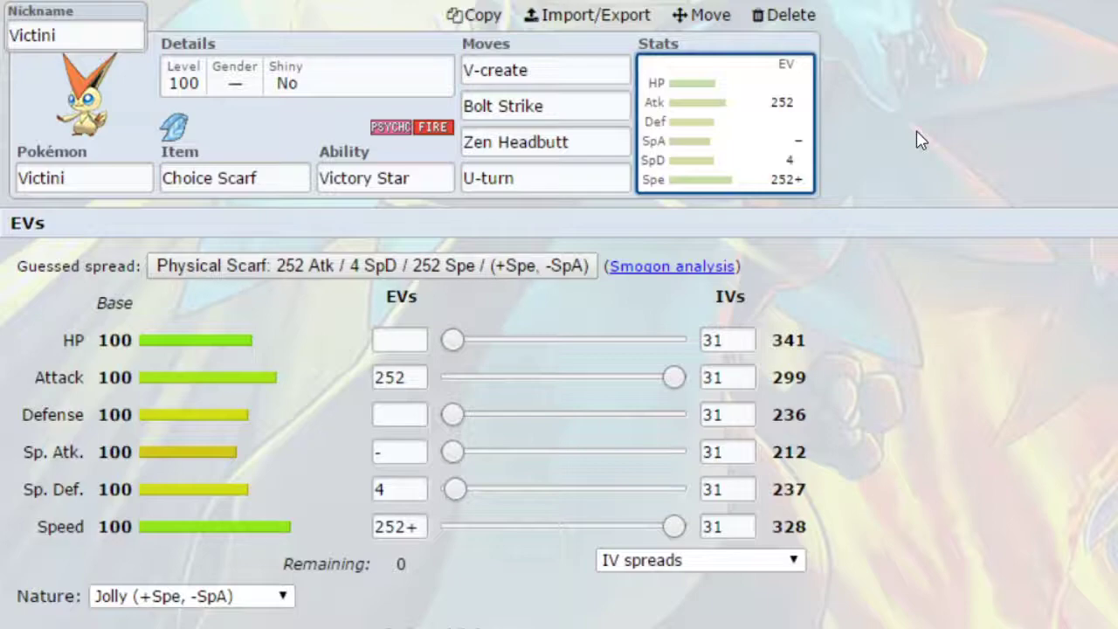
Switch to the Heavy-Duty Boots Victini set and review its EV spread and the details of its four moves.
left_click(316, 3)
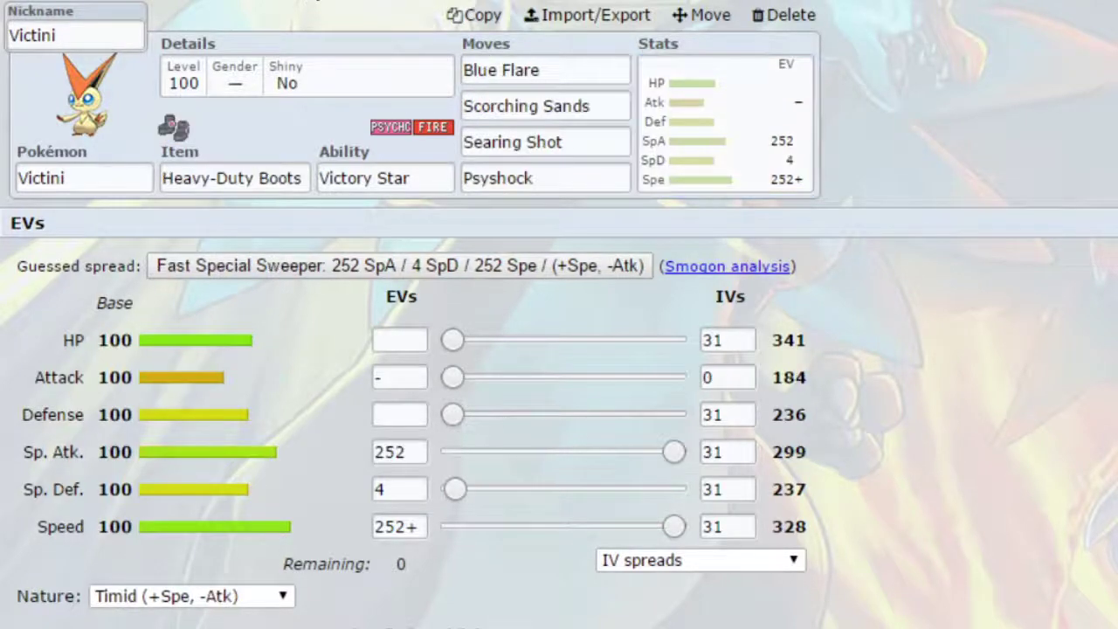
left_click(714, 140)
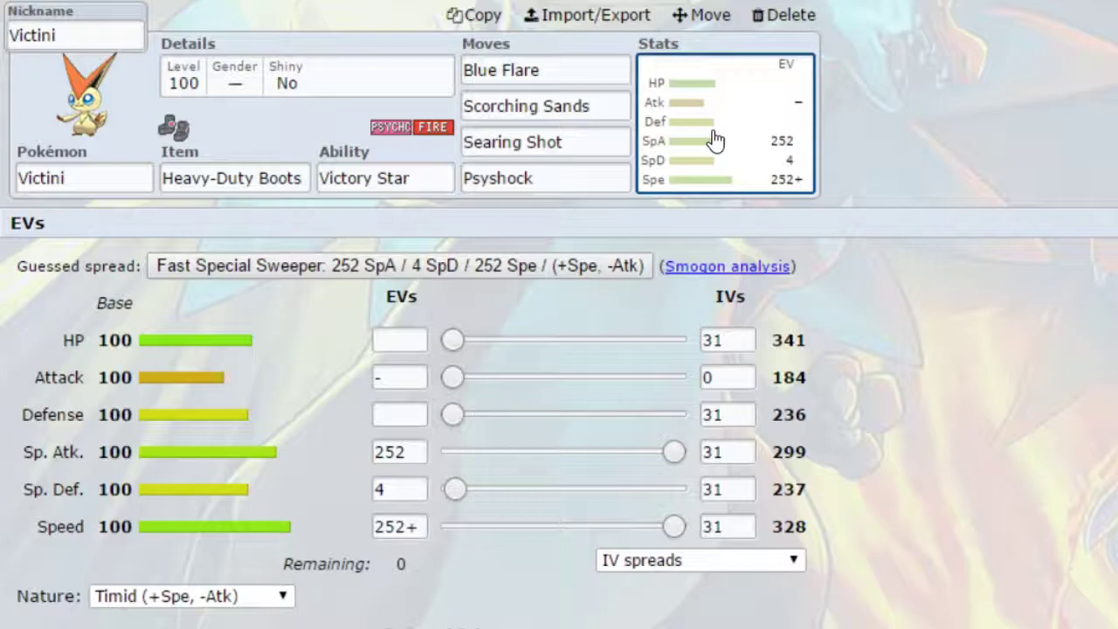
left_click(564, 67)
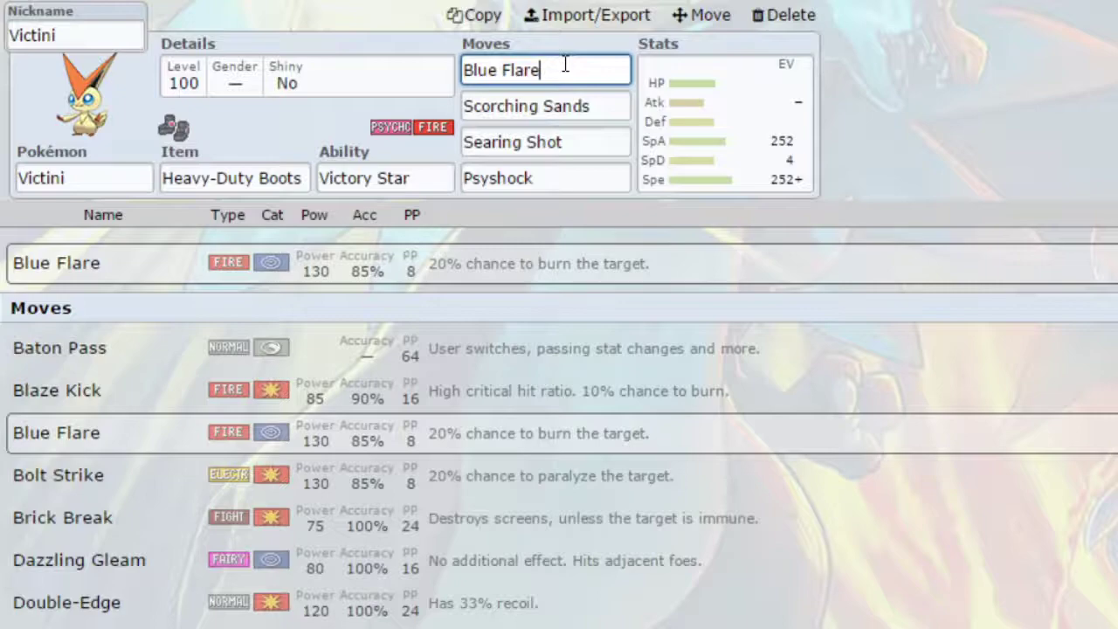
left_click(618, 106)
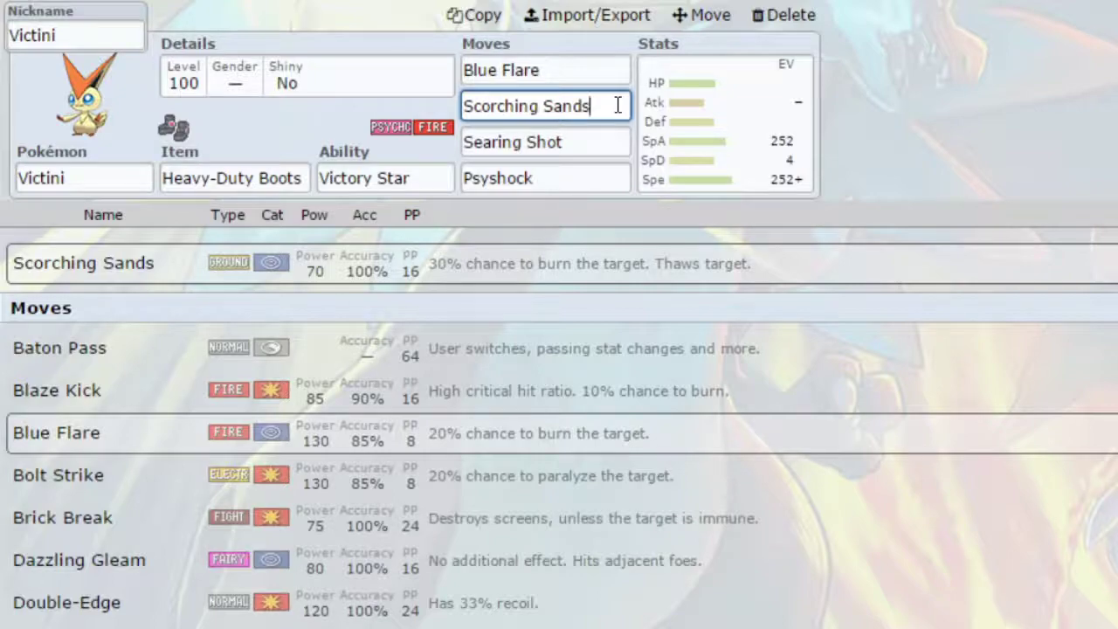
left_click(607, 153)
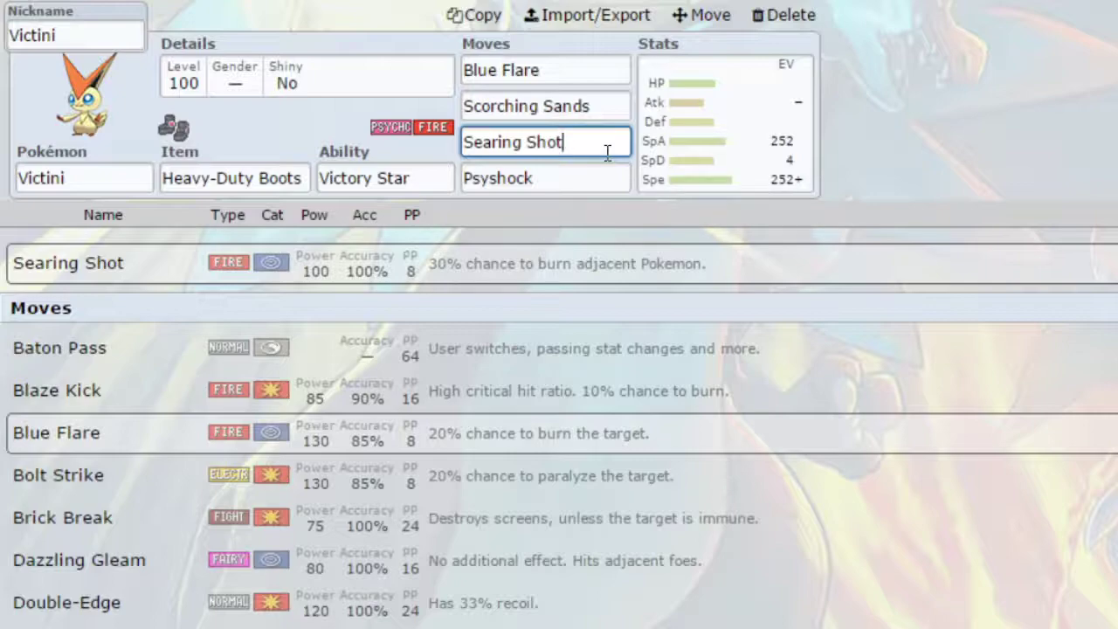
left_click(605, 180)
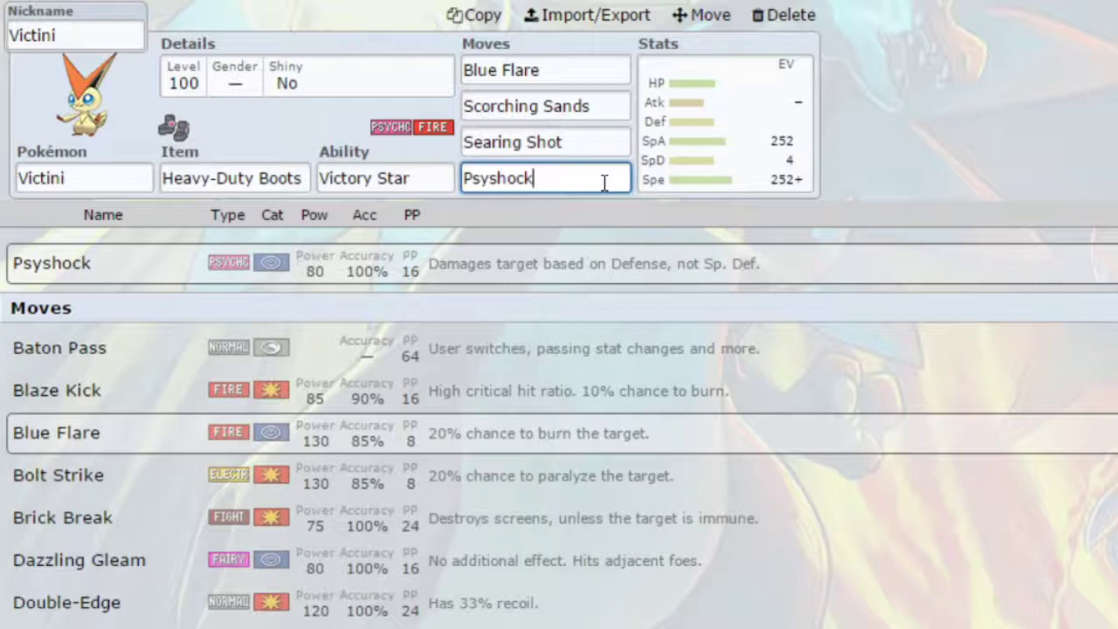
left_click(711, 155)
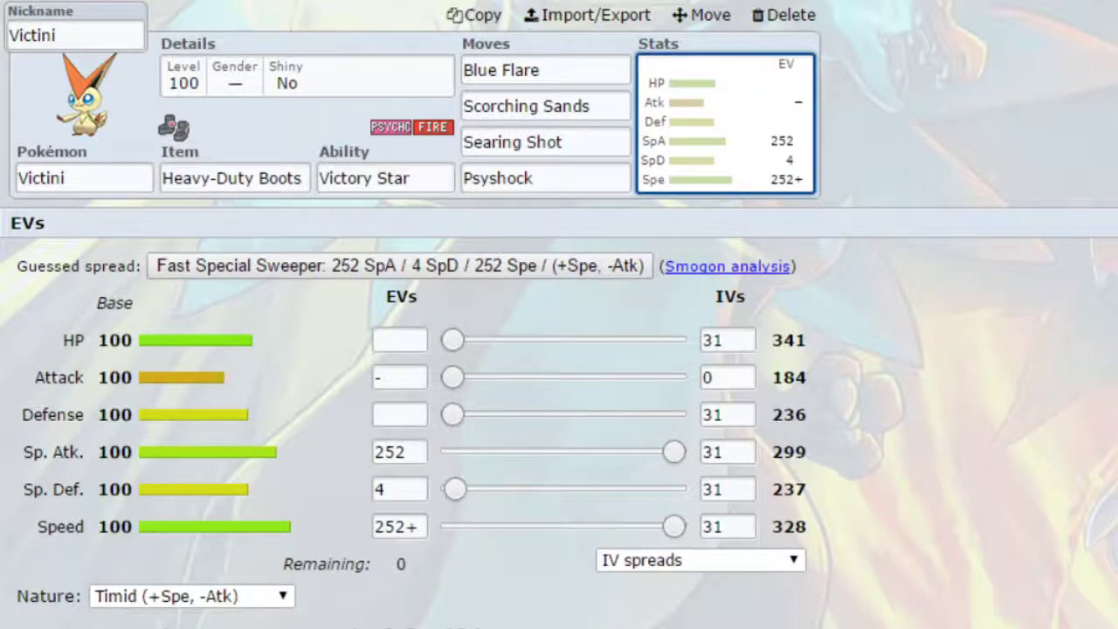
Switch to the Choice Band Victini set and view its EV spread.
left_click(554, 3)
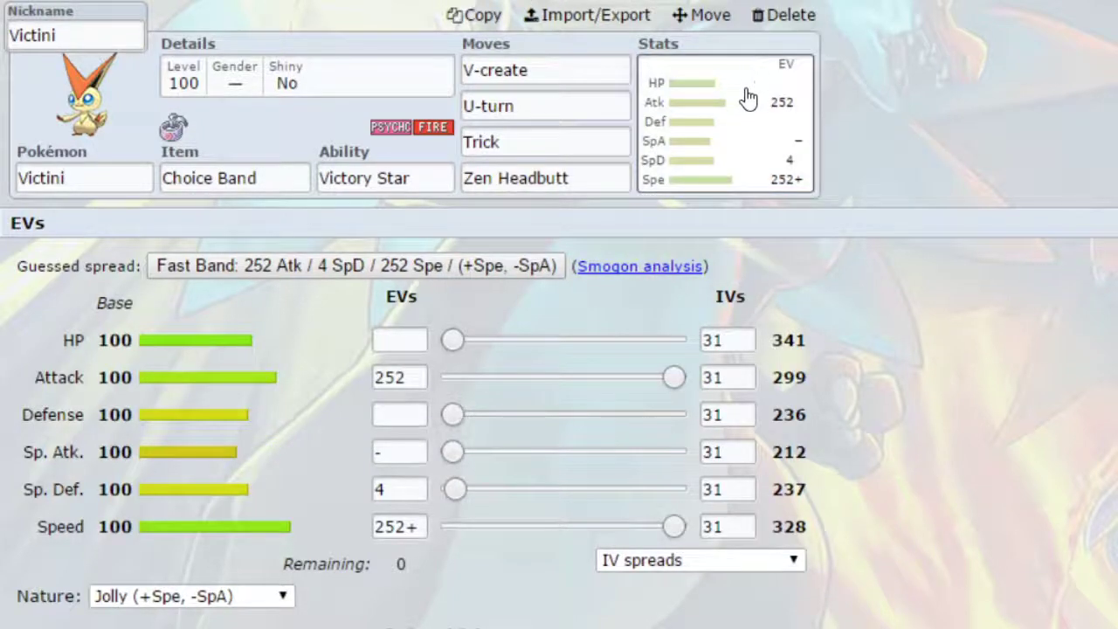
left_click(779, 148)
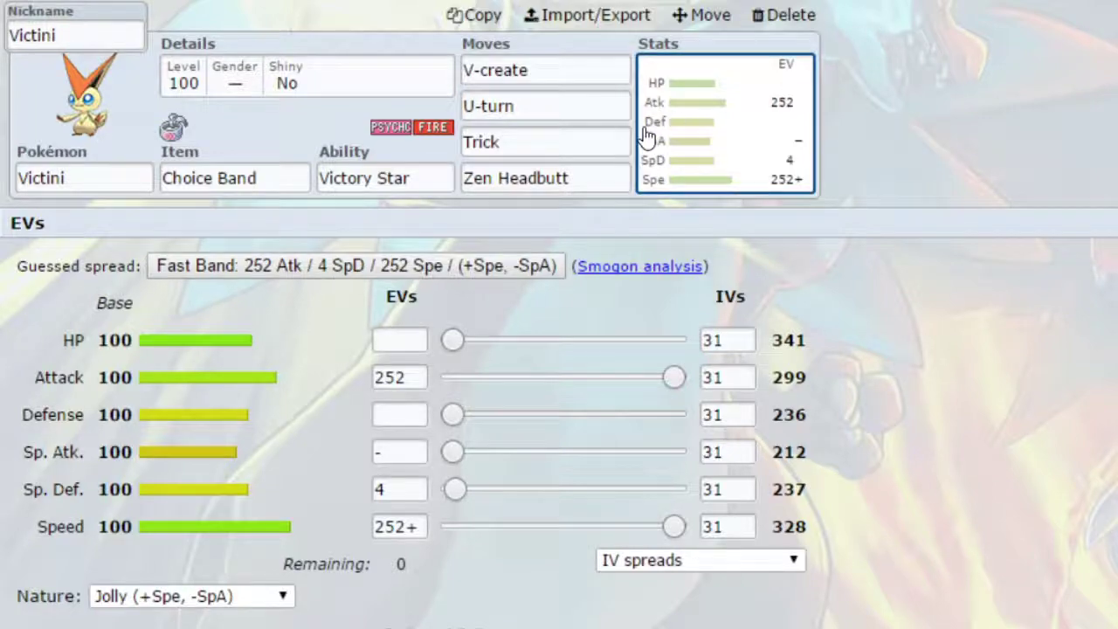
Look through all moves available for the Zen Headbutt slot of the Choice Band Victini, and return to its EV spread.
left_click(613, 180)
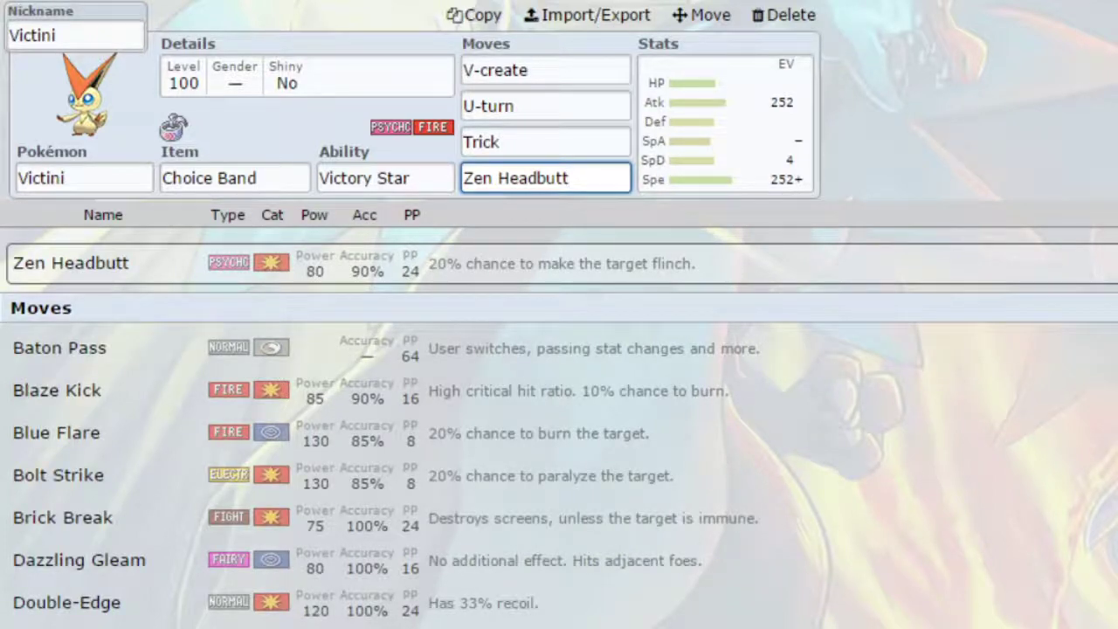
scroll(559, 411, "down", 3)
scroll(393, 411, "down", 3)
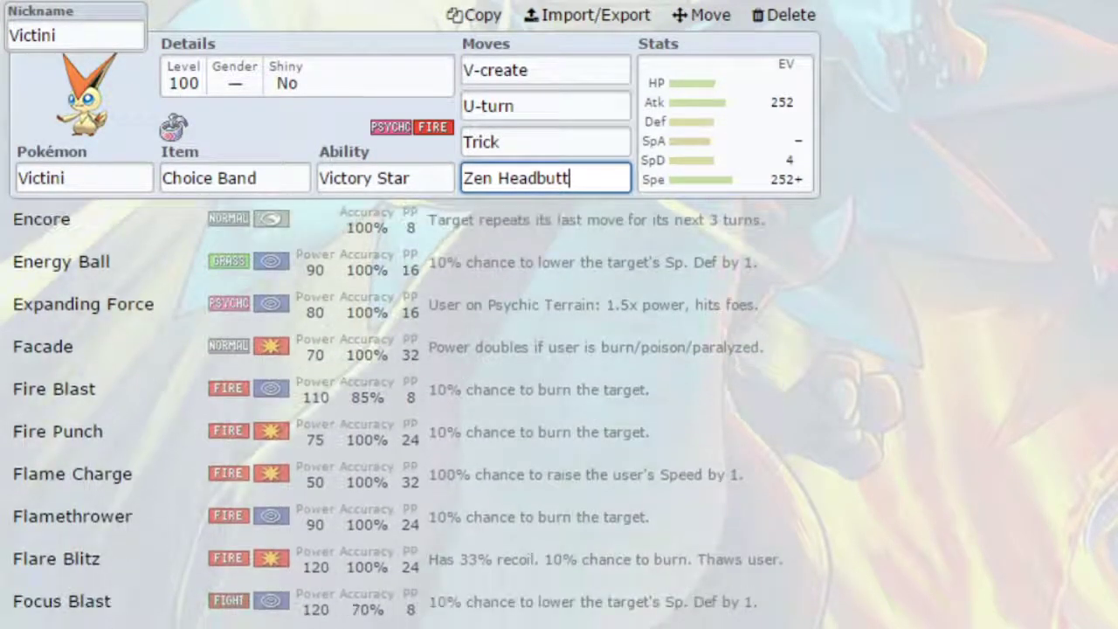
scroll(393, 411, "down", 2)
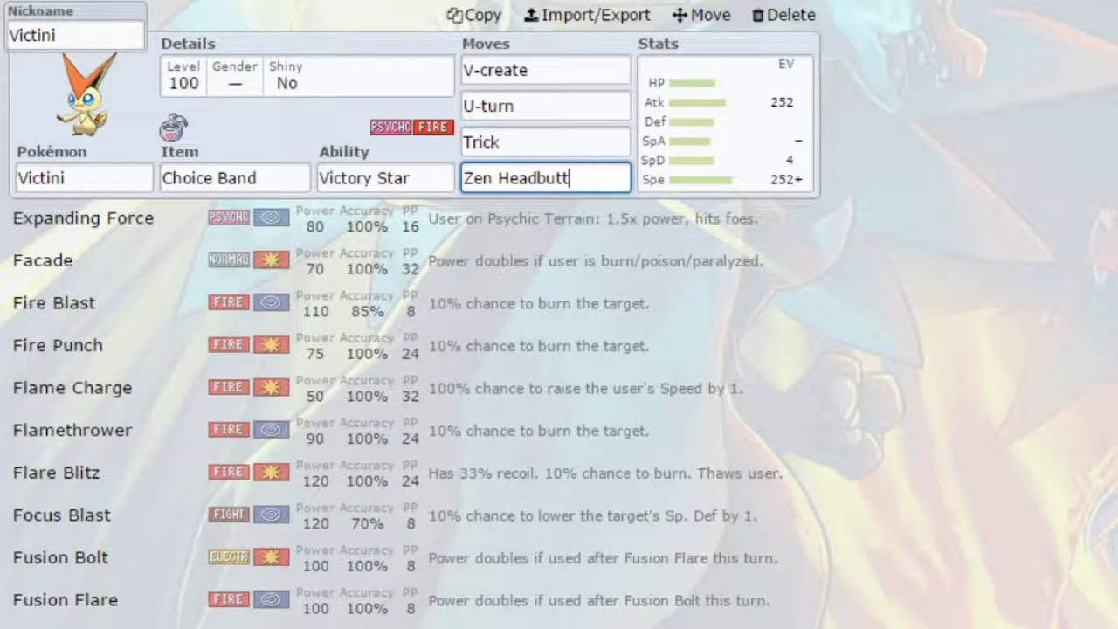
scroll(393, 411, "down", 3)
scroll(393, 411, "down", 4)
scroll(393, 411, "down", 3)
scroll(393, 411, "up", 2)
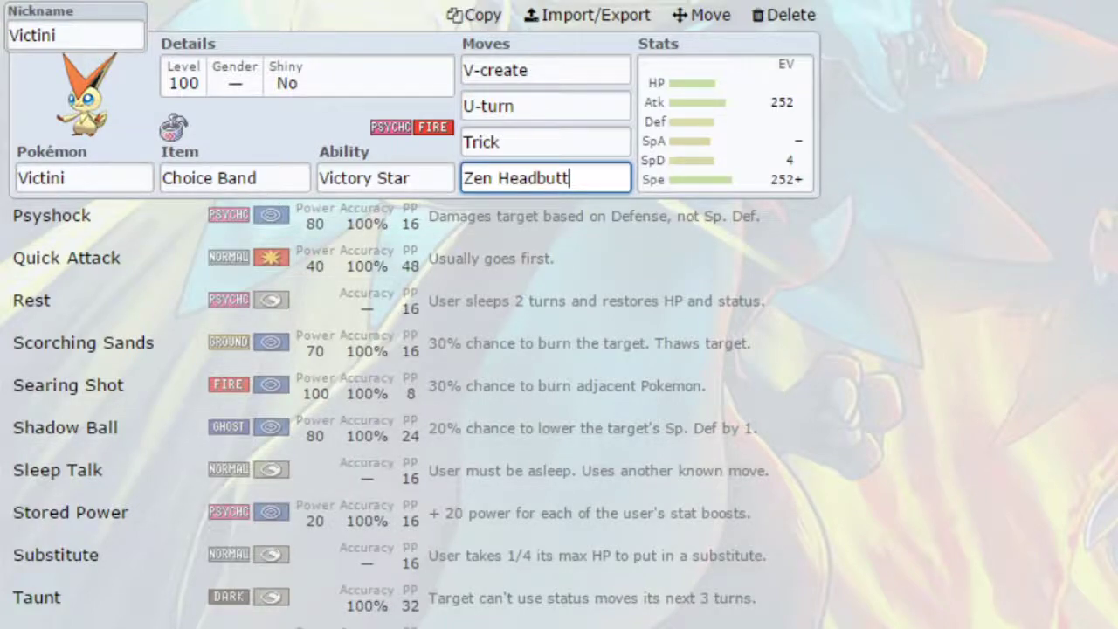
scroll(391, 411, "down", 3)
scroll(391, 411, "down", 2)
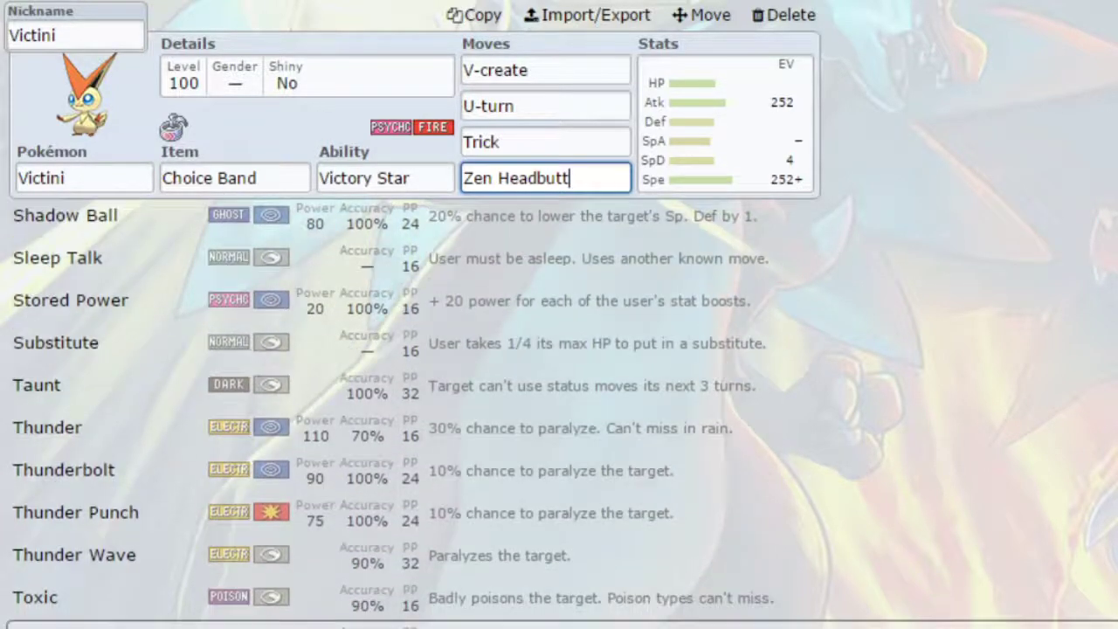
scroll(391, 410, "down", 1)
scroll(390, 411, "down", 5)
scroll(390, 410, "up", 10)
scroll(391, 410, "up", 8)
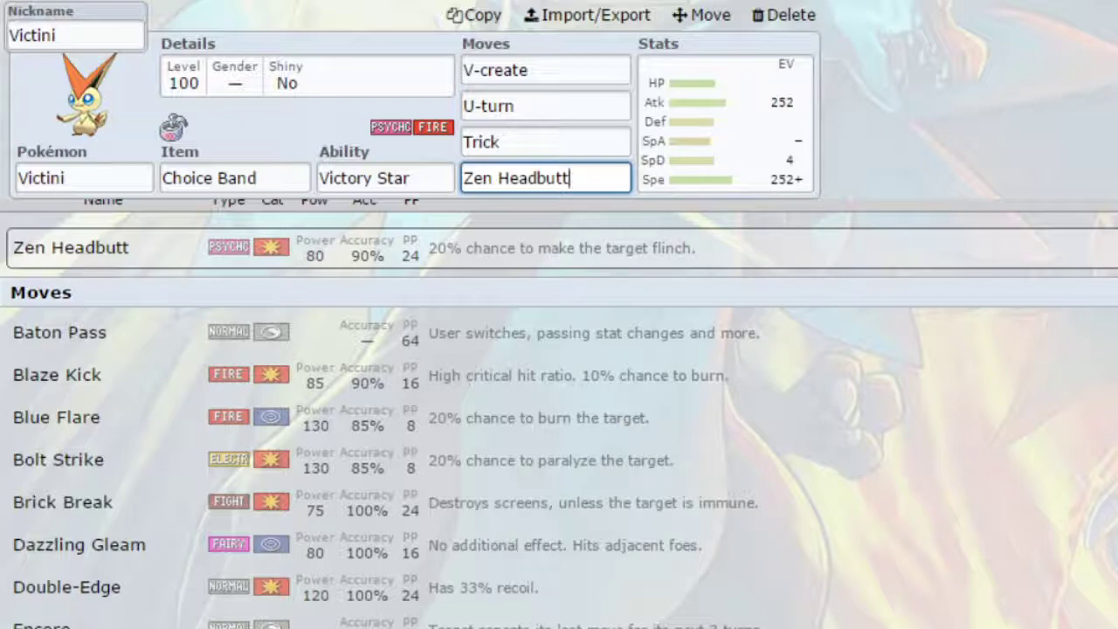
left_click(684, 162)
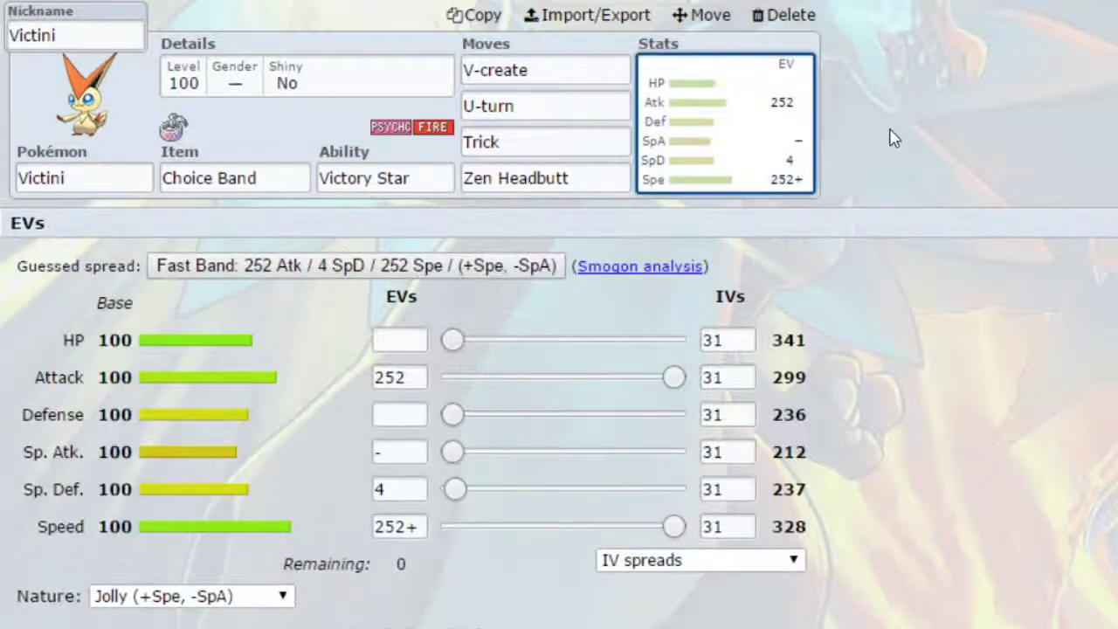